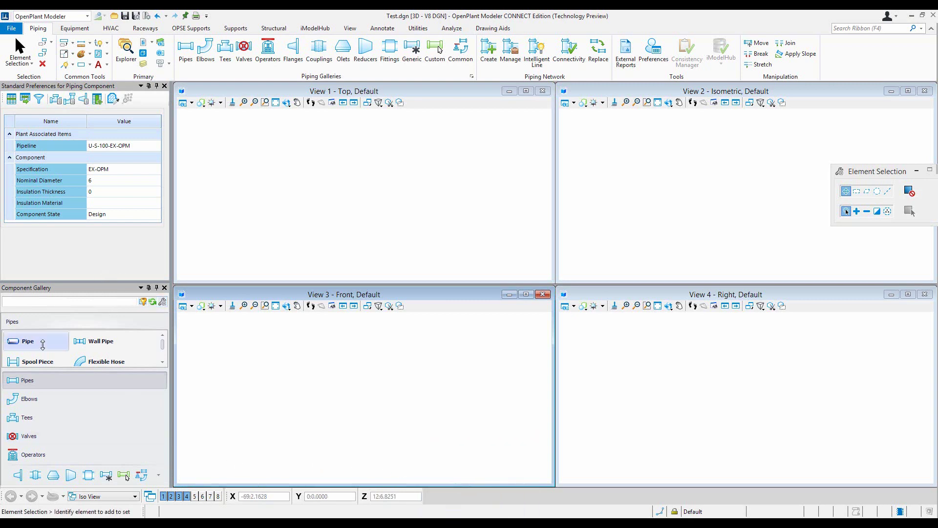
Step: Check the schedules offered in the spec selection list for a 6-inch pipe, and dismiss the list without placing anything
left_click(27, 342)
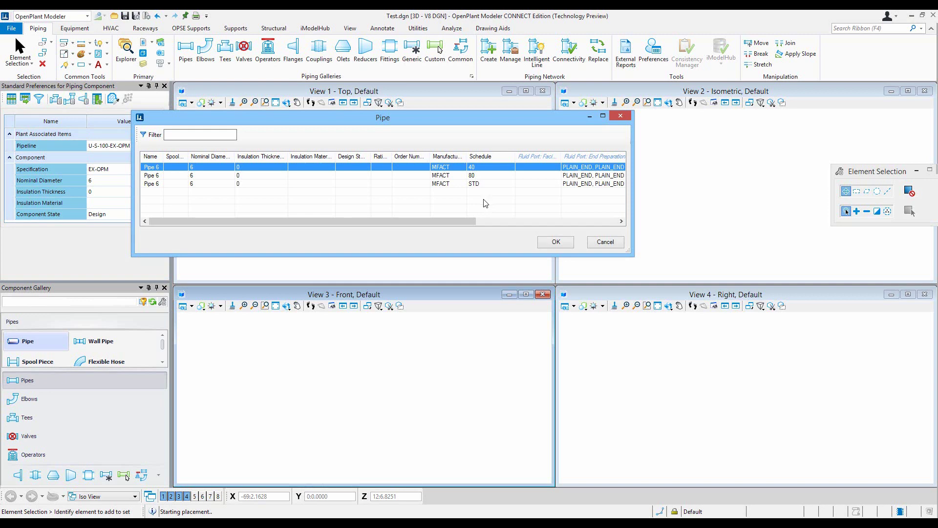
left_click(606, 242)
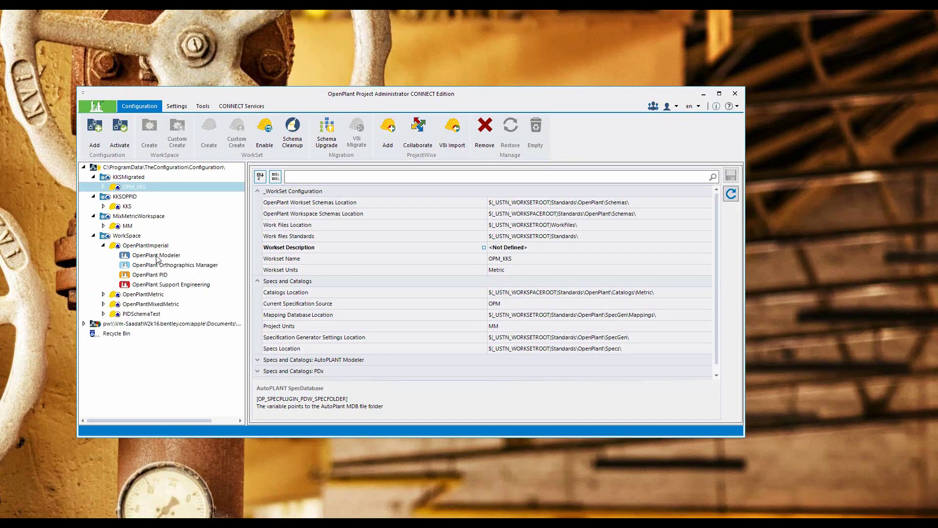
Step: In OpenPlant Project Administrator, open OpenPlantImperial's OpenPlant Modeler standard preferences and select the Piping Component domain class
left_click(156, 255)
left_click(177, 107)
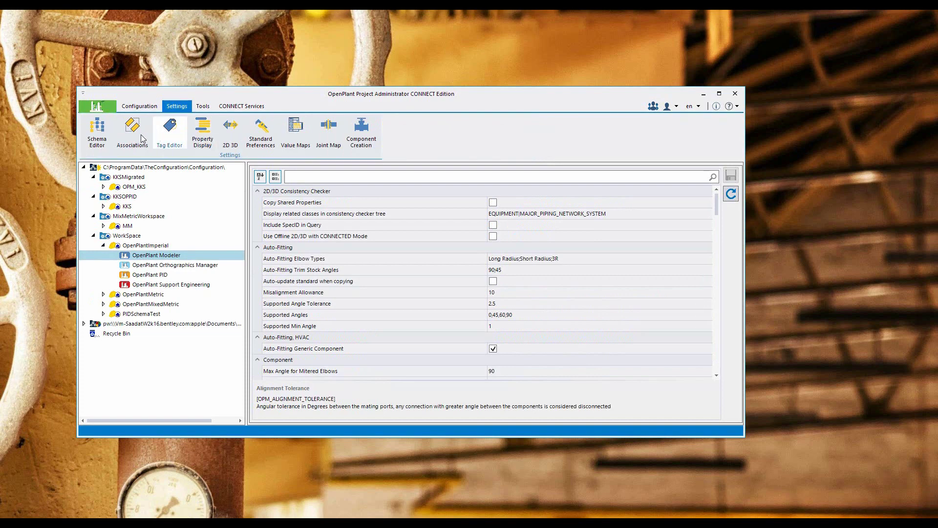
left_click(261, 132)
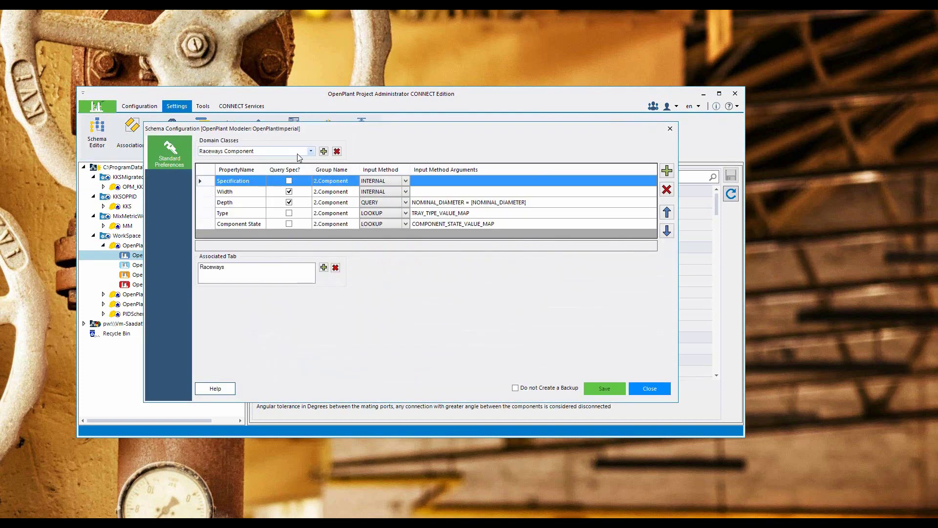
left_click(311, 151)
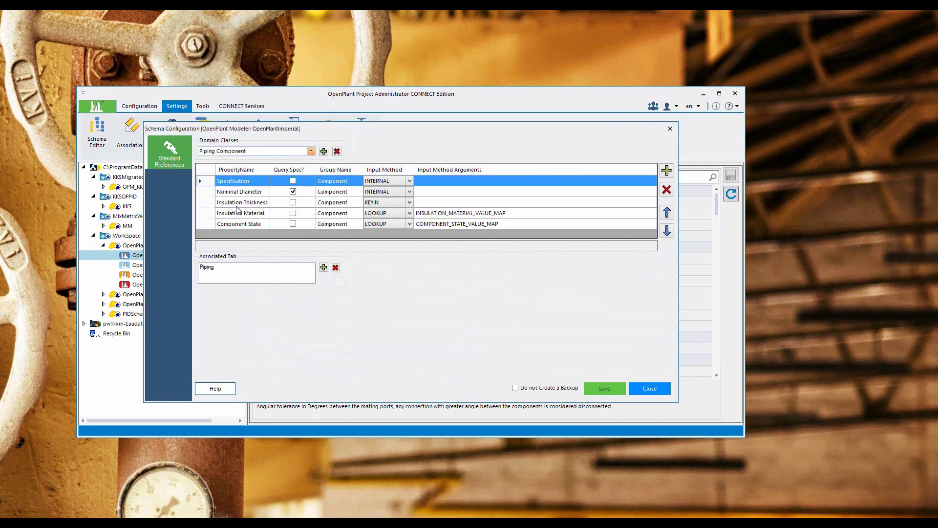
left_click(230, 205)
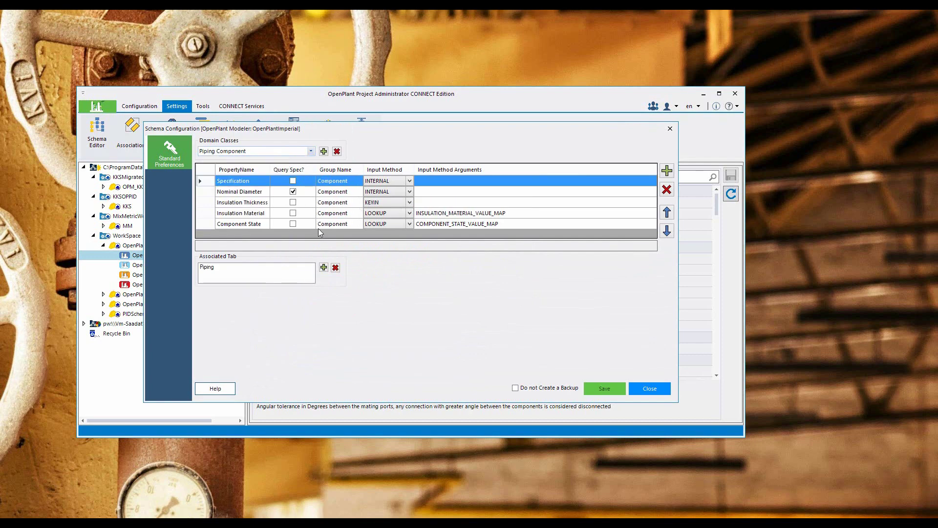
Step: Add the SCHEDULE property to the Piping Component standard preferences
left_click(667, 171)
left_click(312, 252)
scroll(317, 257, "down", 15)
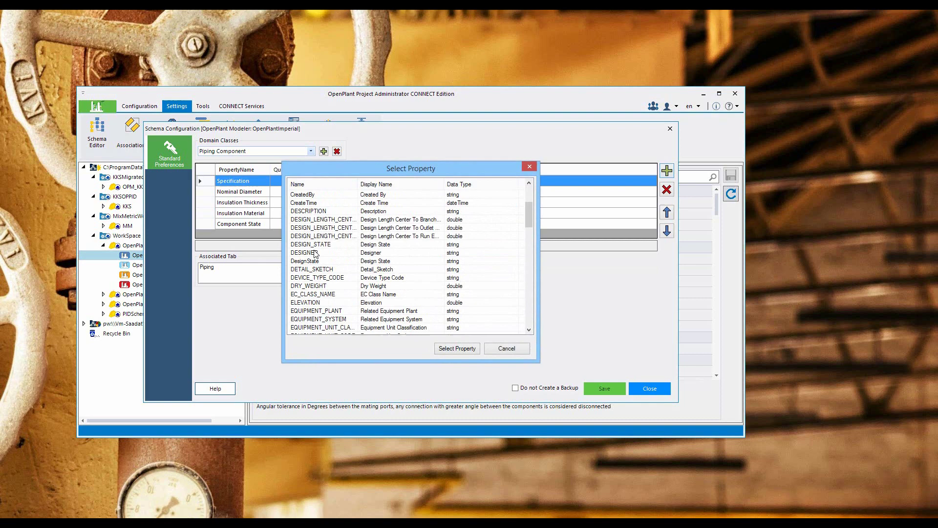
scroll(330, 265, "down", 3)
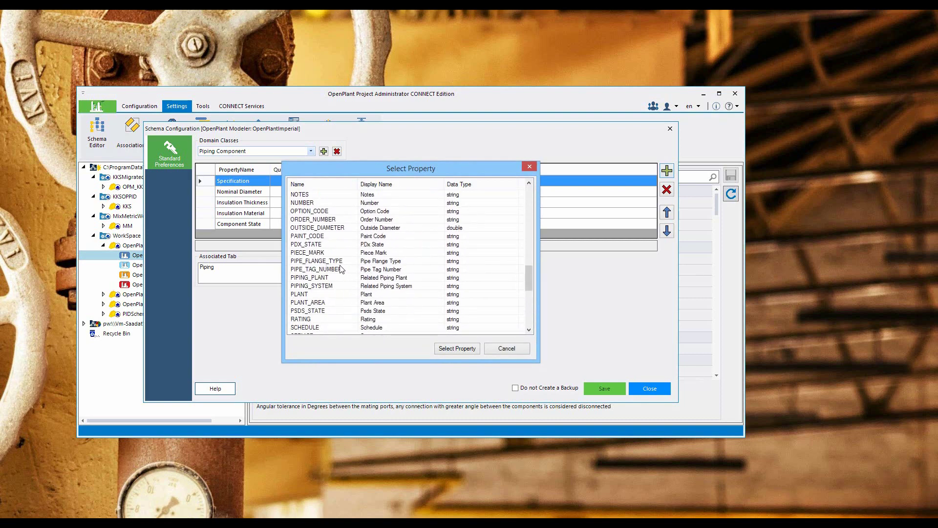
scroll(341, 270, "down", 2)
left_click(316, 279)
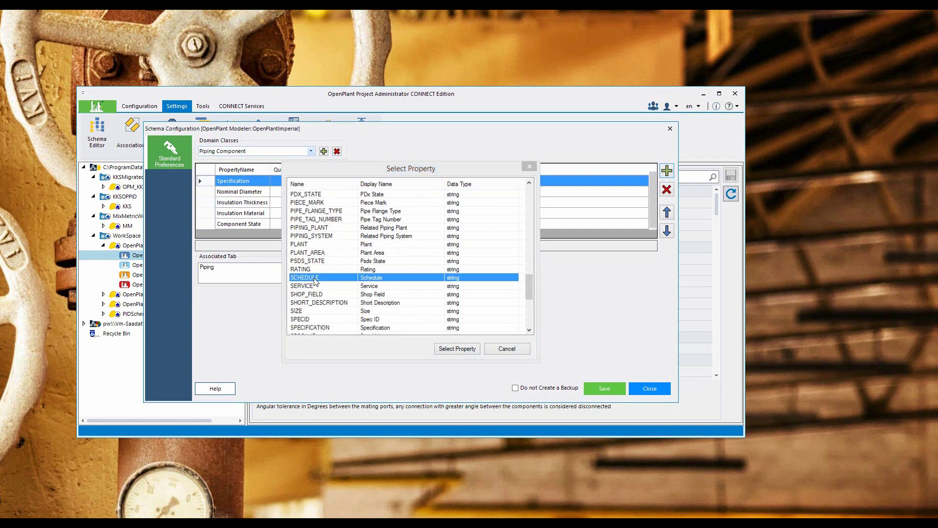
double_click(315, 279)
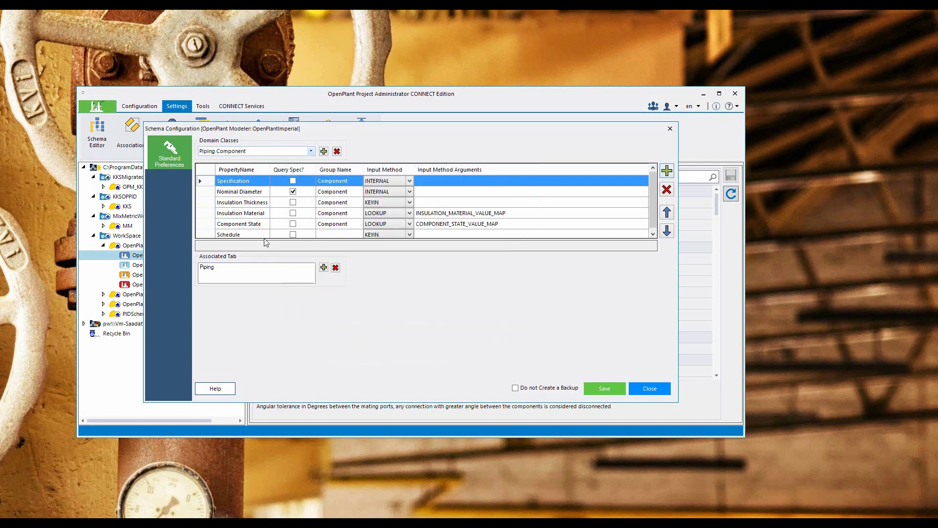
Step: Enable Query Spec for the Schedule property and set its group name to Component
left_click(294, 235)
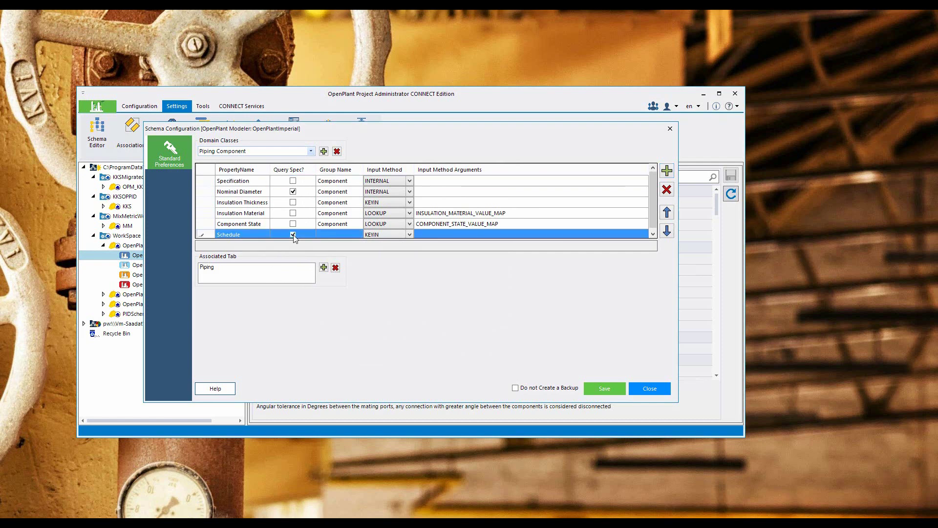
scroll(334, 237, "down", 1)
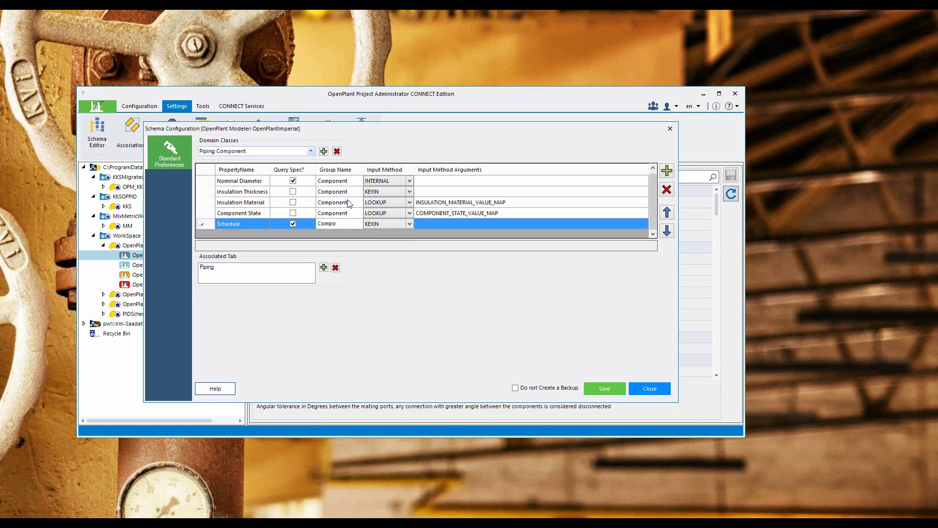
key("Tab")
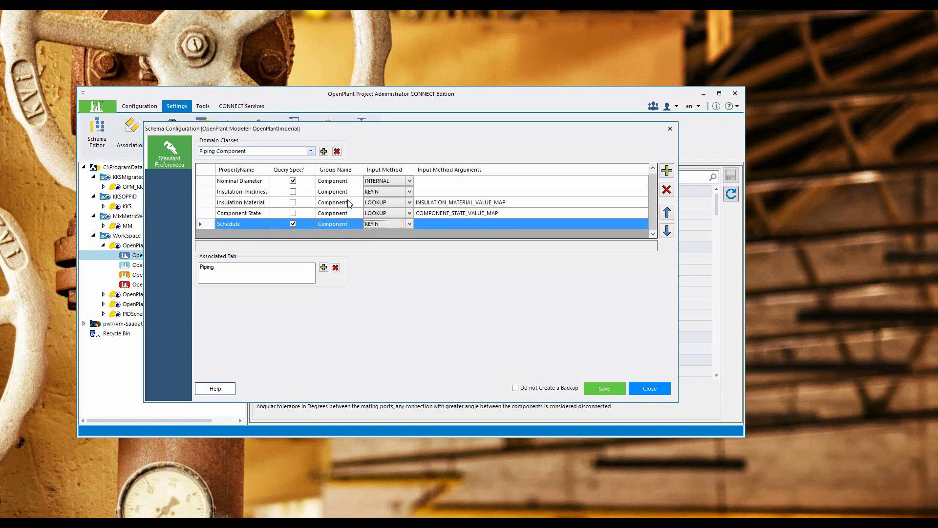
Step: Set the Schedule property's input method to QUERY with the argument MAIN_SIZE = '[NOMINAL_DIAMETER]'
left_click(411, 224)
left_click(394, 249)
left_click(427, 224)
left_click(441, 224)
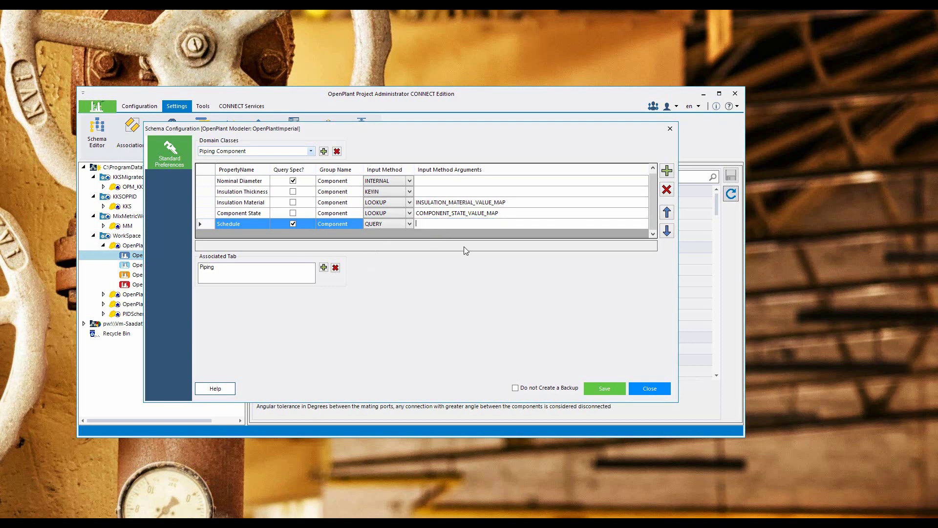
type("MAIN_SIZE = '[NOMINAL_DIAMETER]'")
left_click(425, 232)
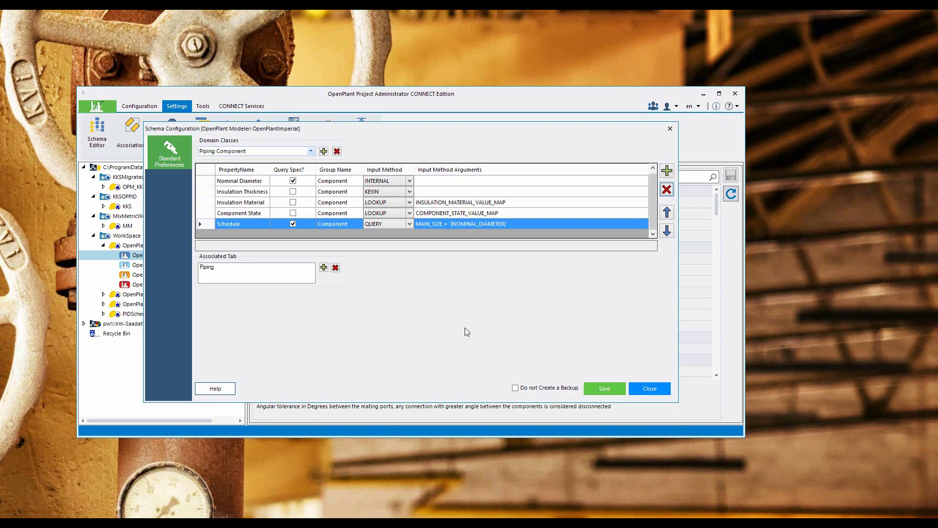
Step: Save the standard preferences changes and close the schema configuration and the administrator
left_click(605, 389)
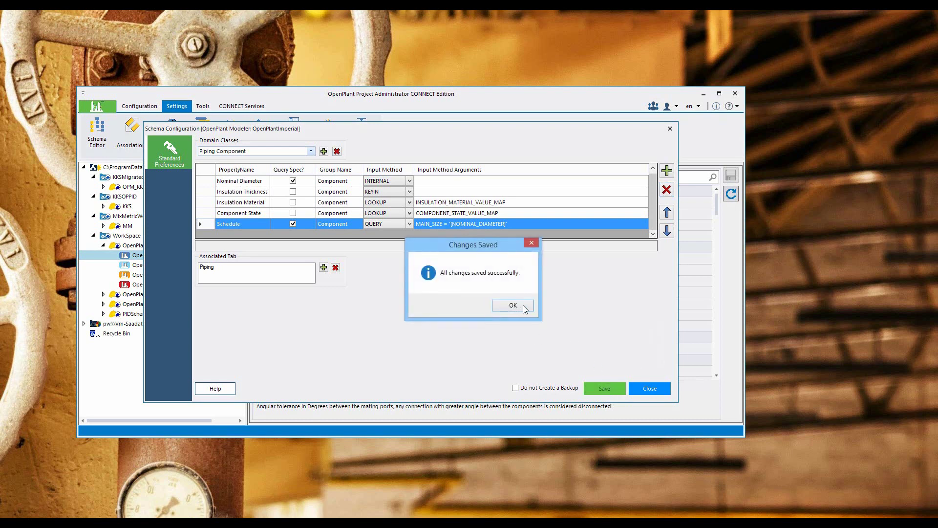
left_click(513, 306)
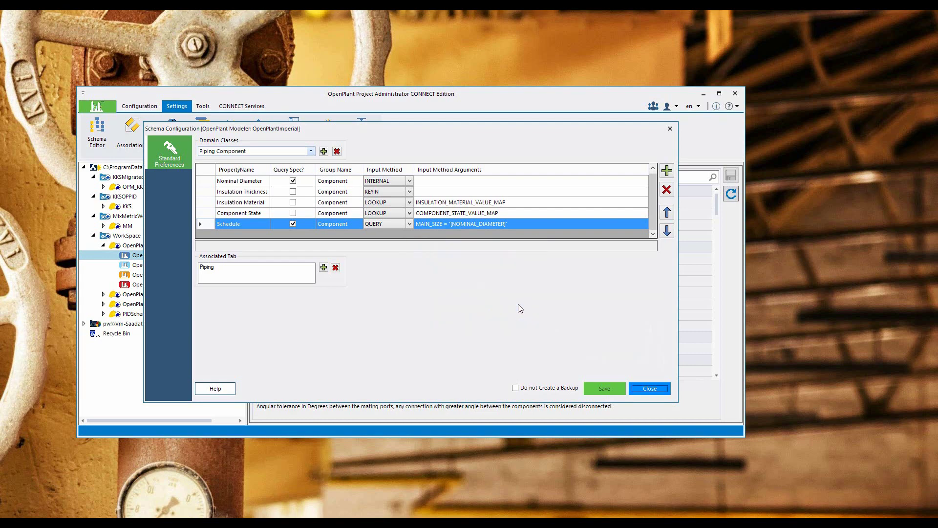
left_click(645, 389)
left_click(742, 96)
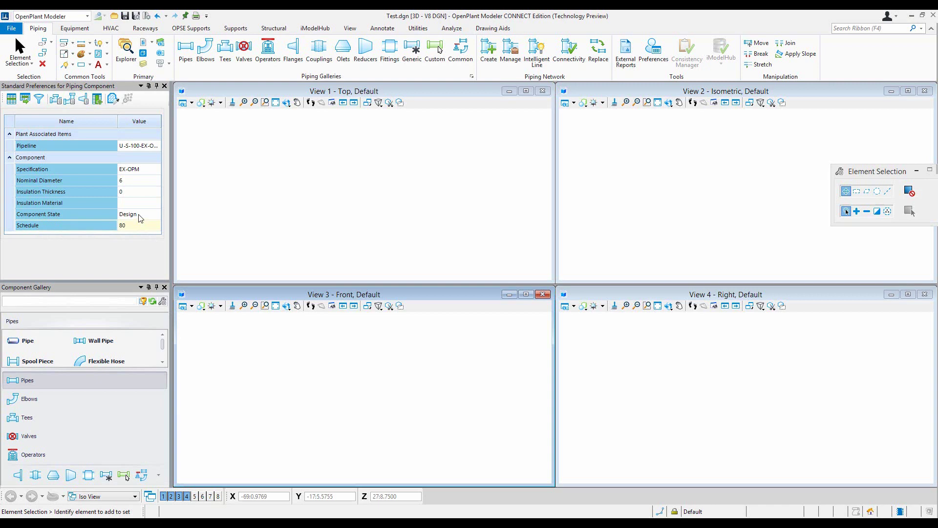
Step: In OpenPlant Modeler, place two connected 6-inch schedule 80 pipes at a right angle in the top view
left_click(29, 340)
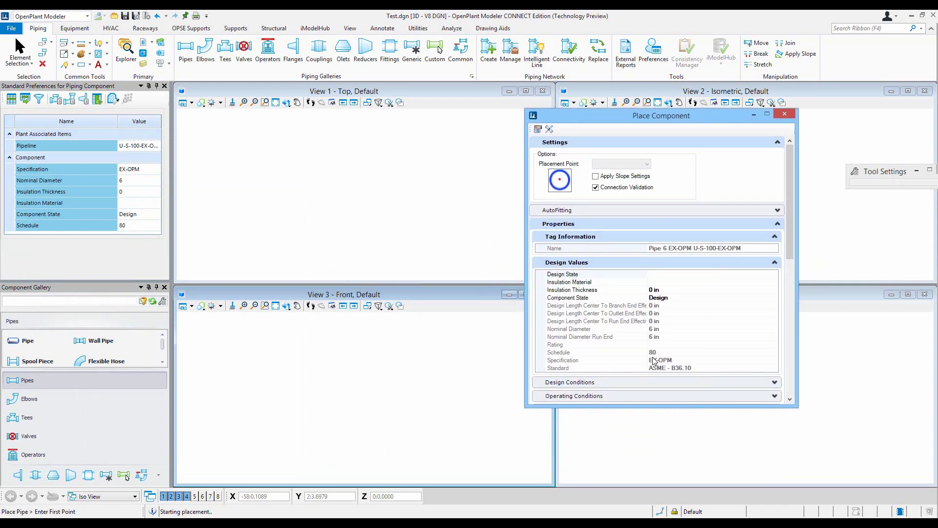
left_click(263, 146)
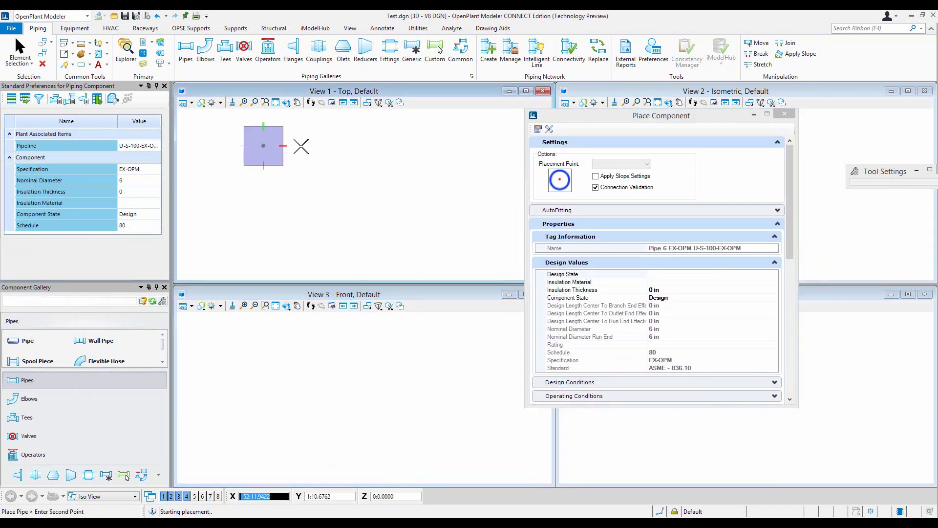
left_click(332, 149)
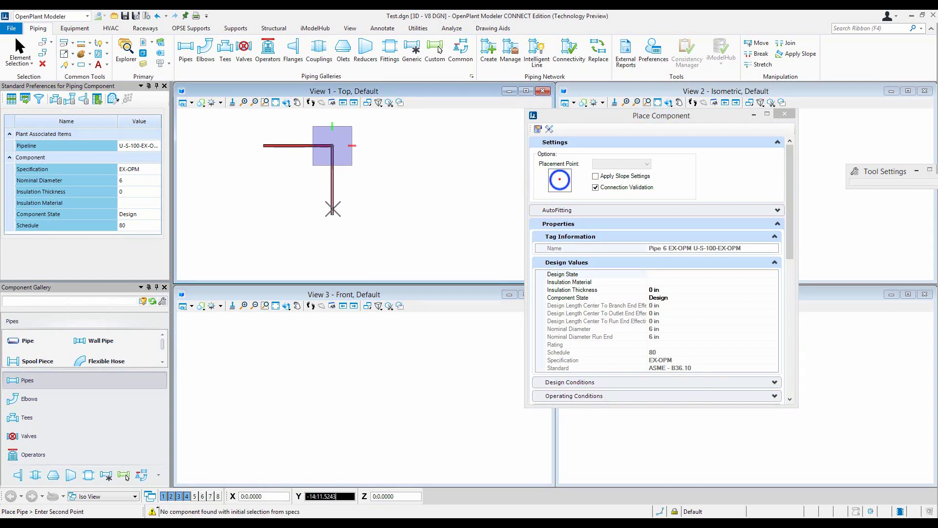
left_click(333, 206)
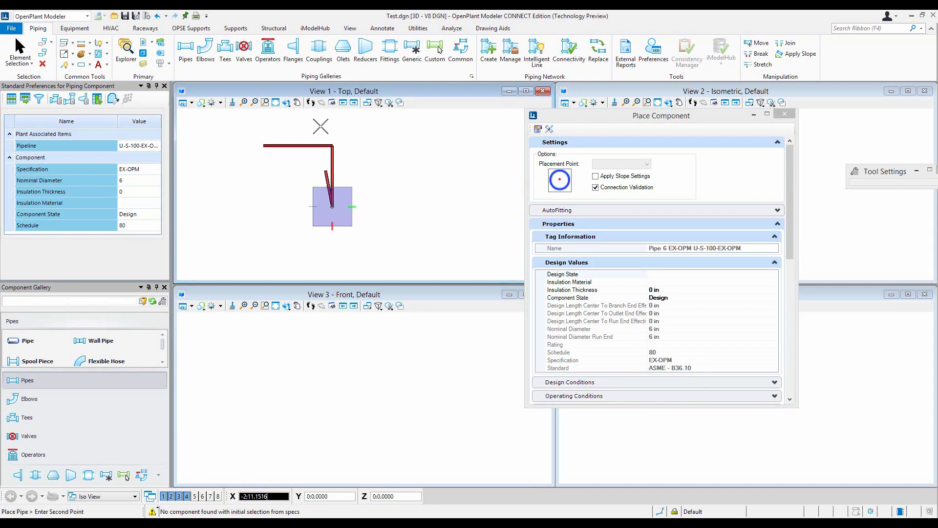
right_click(371, 154)
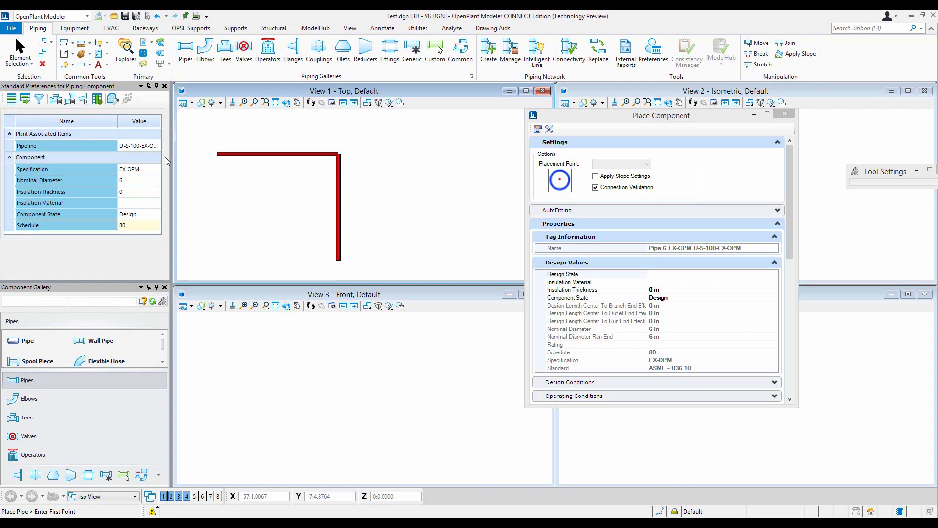
Step: Check which schedule the 6-inch 90° long-radius elbow offers with Schedule set to [All], and cancel its placement
left_click(208, 55)
left_click(38, 341)
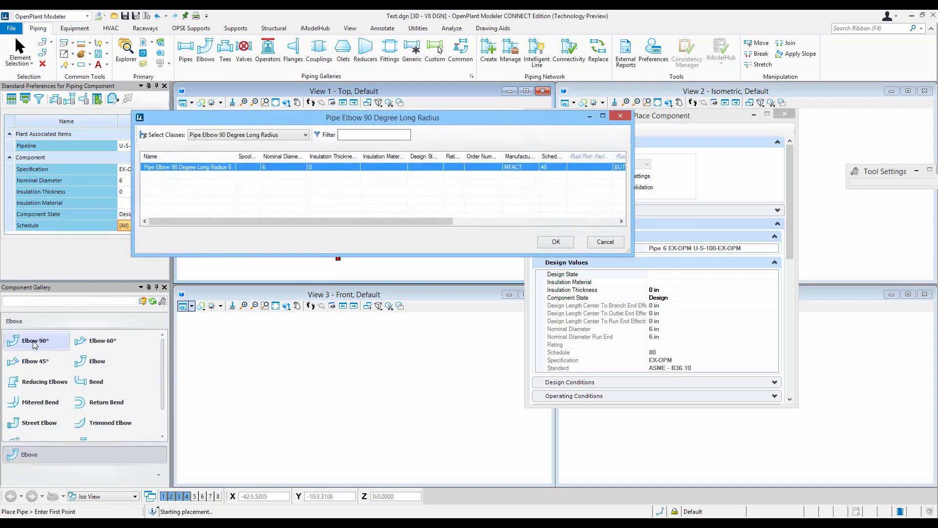
left_click_drag(433, 222, 501, 221)
left_click_drag(458, 156, 488, 156)
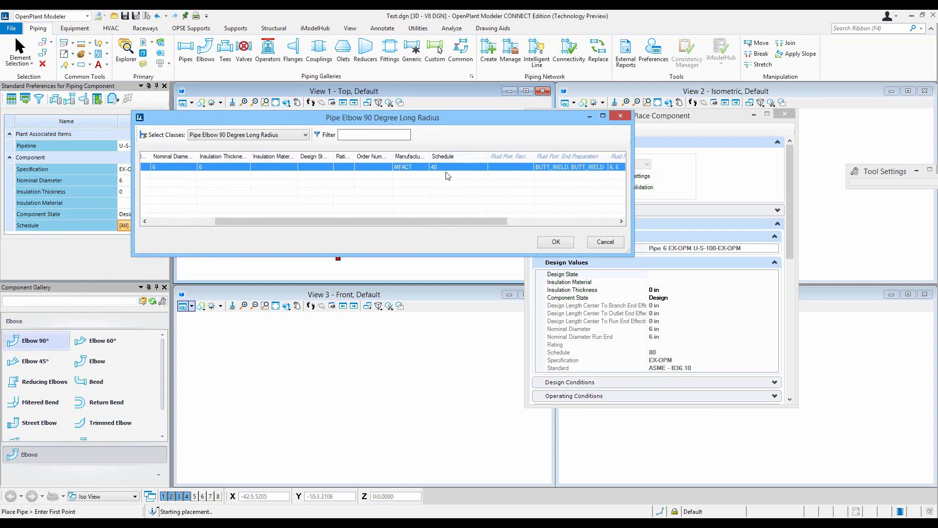
left_click(556, 247)
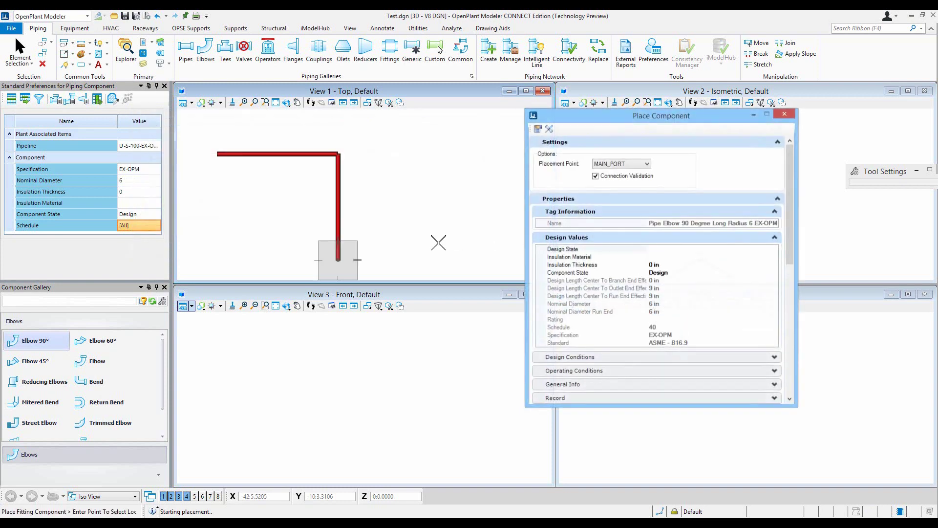
key("Escape")
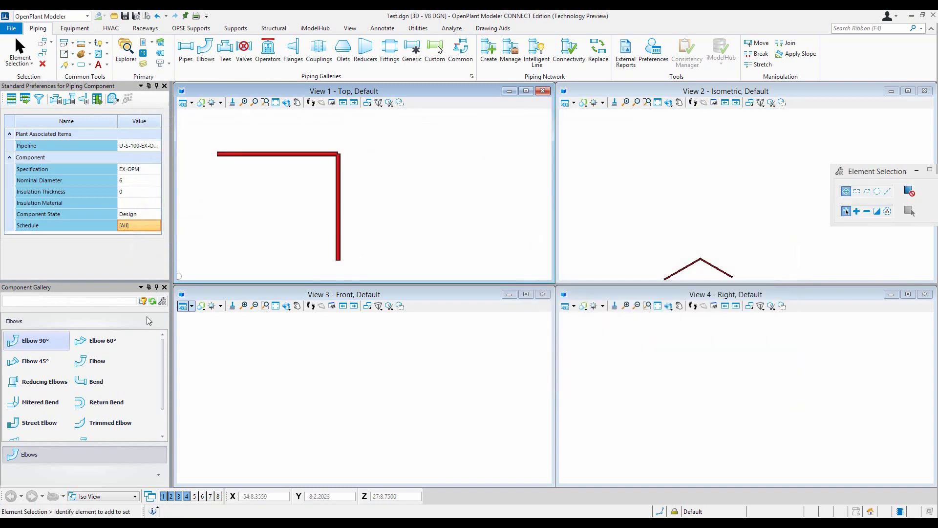
Step: Set the preferred Schedule to 40 and place two 6-inch pipes at a right angle beside the existing run in the top view
left_click(185, 59)
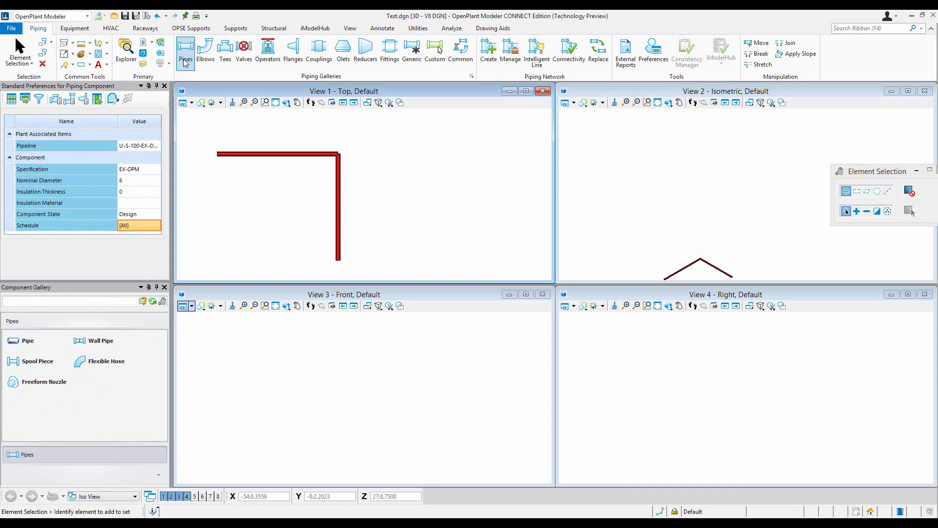
left_click(156, 226)
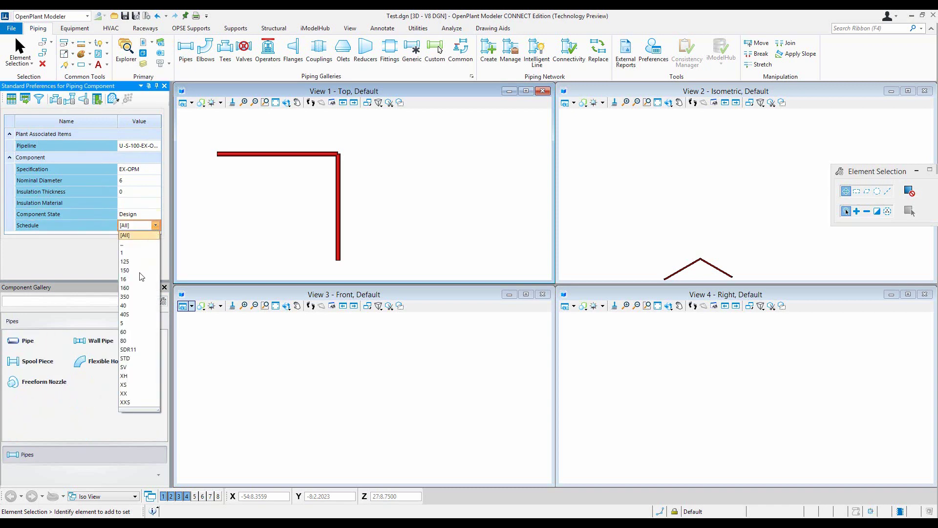
left_click(128, 306)
left_click(25, 341)
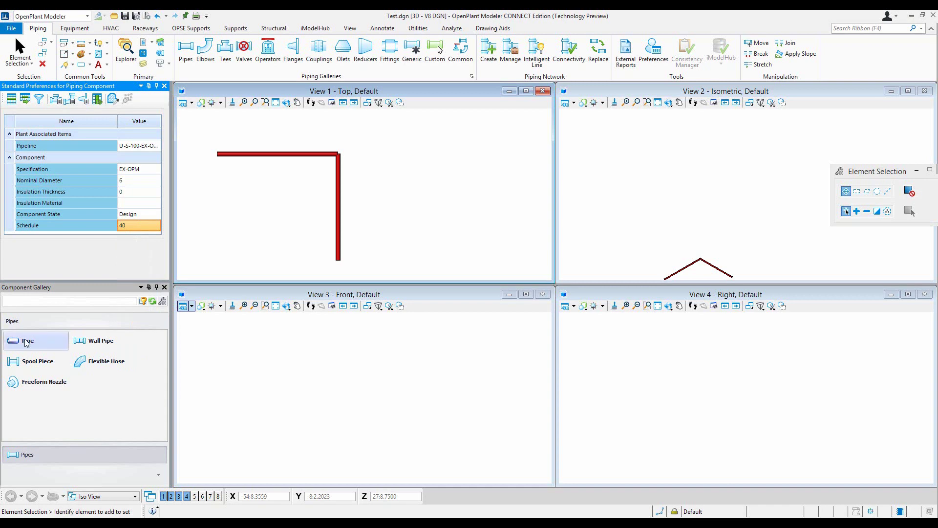
left_click(322, 131)
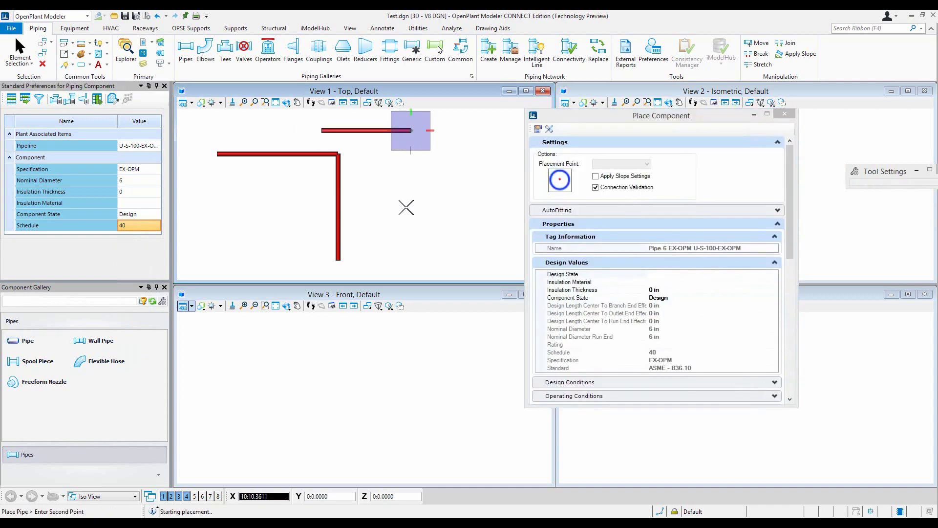
left_click(411, 225)
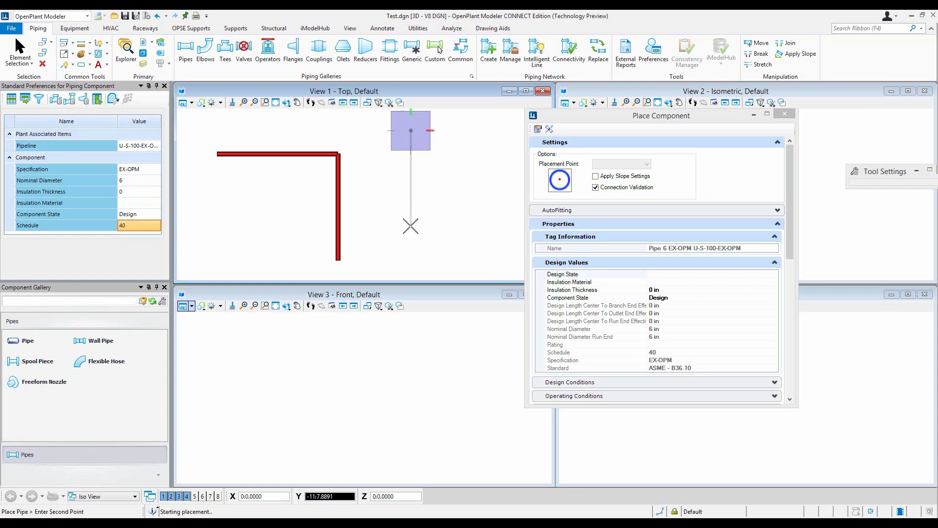
right_click(411, 225)
scroll(411, 119, "up", 2)
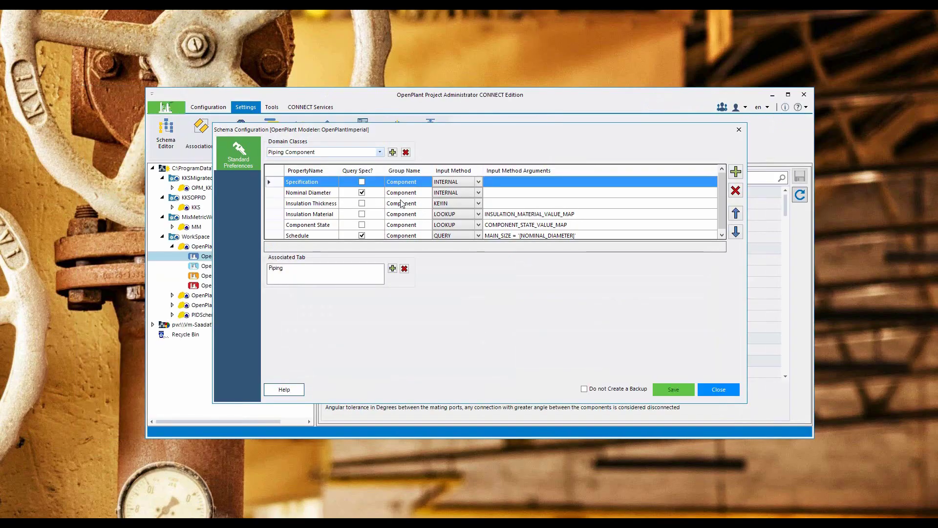
Step: In OpenPlant Project Administrator, set the group name of the Insulation Thickness and Insulation Material properties to Insulation
left_click(418, 203)
left_click(419, 205)
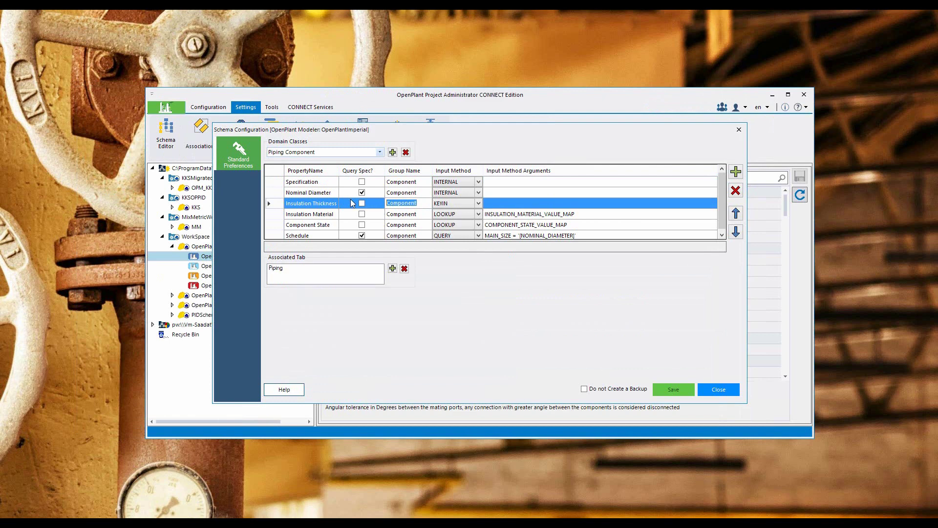
type("Ins")
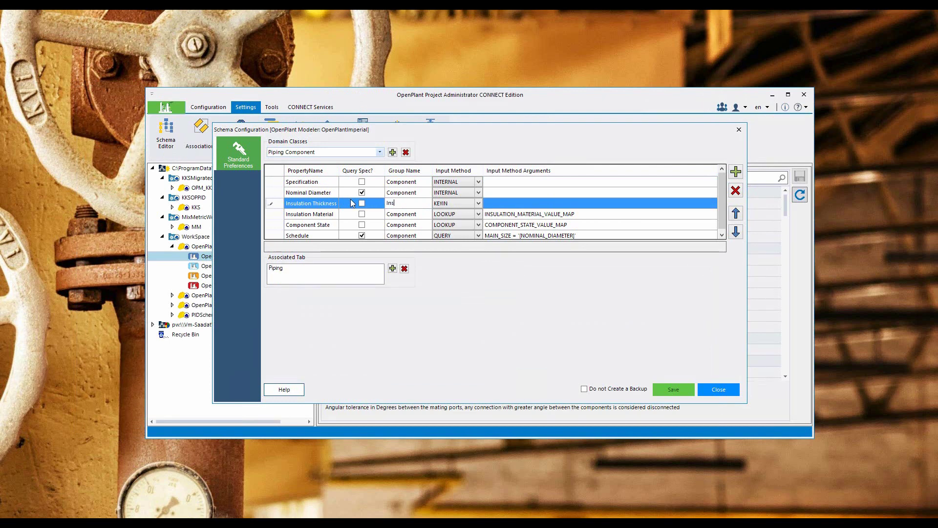
type("ulation")
left_click(412, 216)
left_click(412, 215)
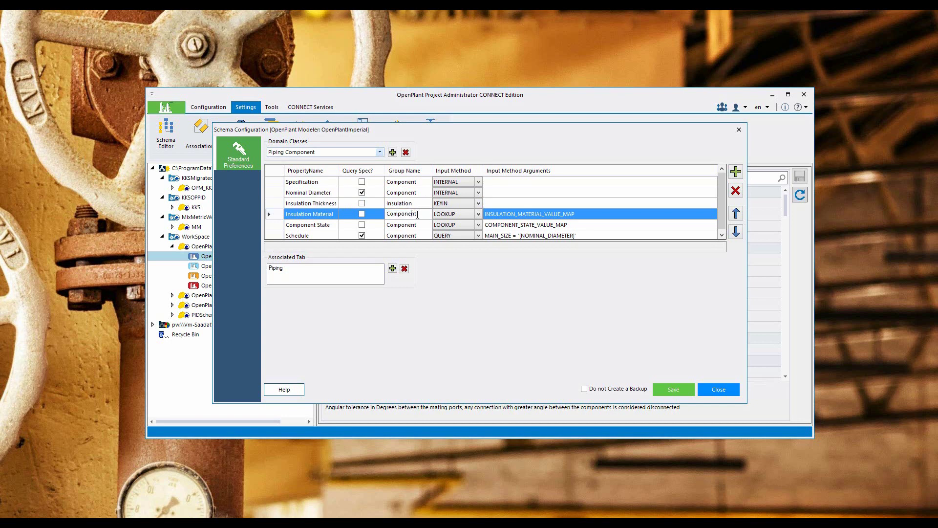
type("Insulation")
key("Return")
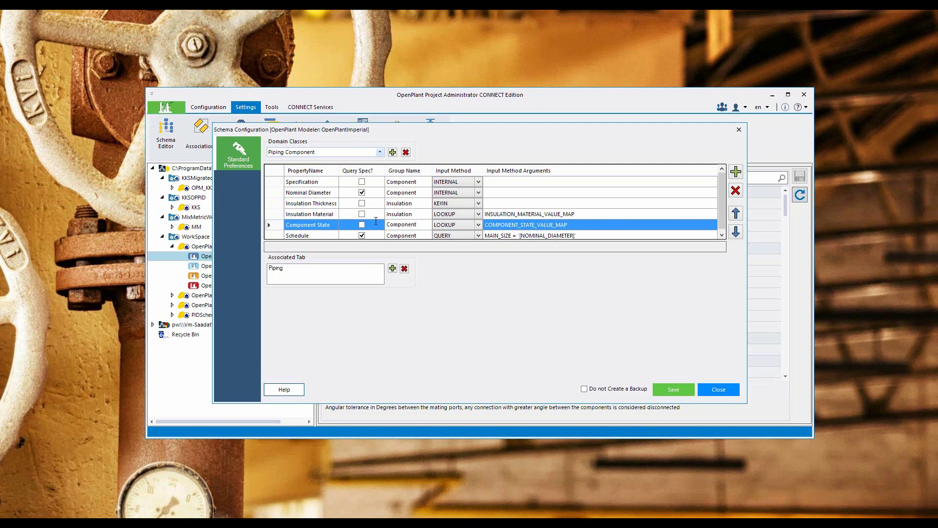
Step: Set the group name of the Component State property to Life Cycle in the Piping Component standard preferences
key("F2")
type("I")
key("Return")
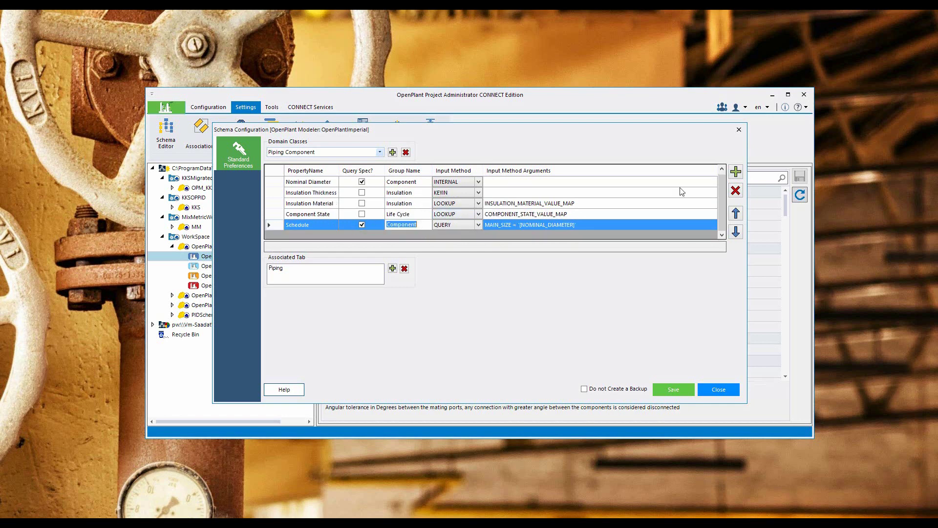
Step: Move the Schedule property up to directly below Nominal Diameter and save the standard preferences changes
left_click(736, 215)
left_click(737, 215)
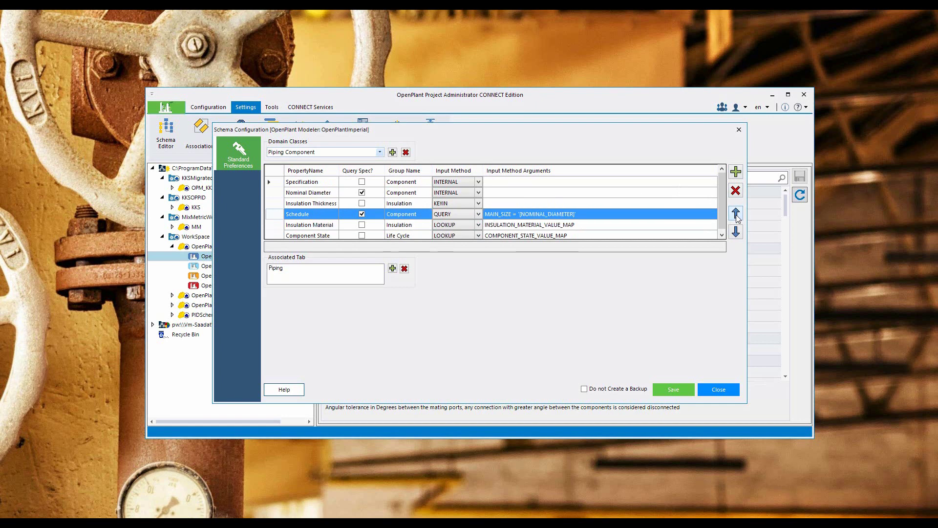
left_click(737, 215)
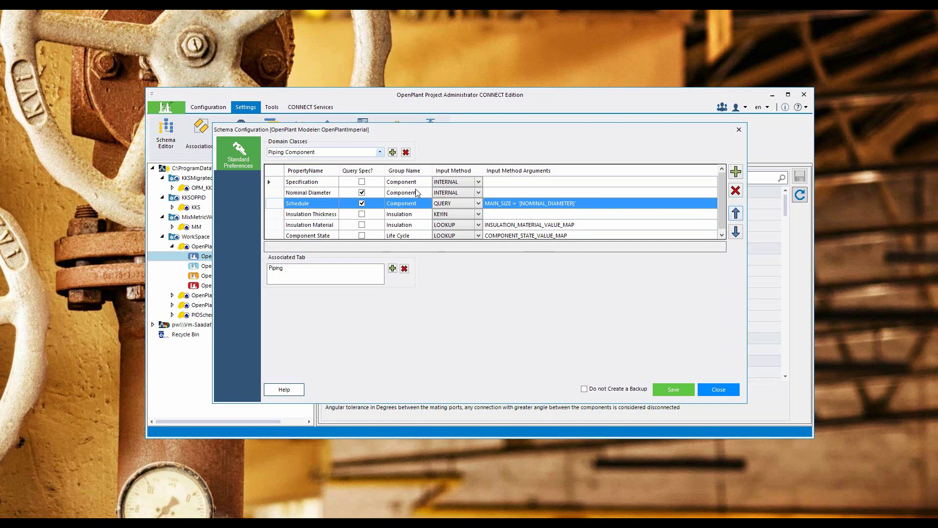
left_click(675, 389)
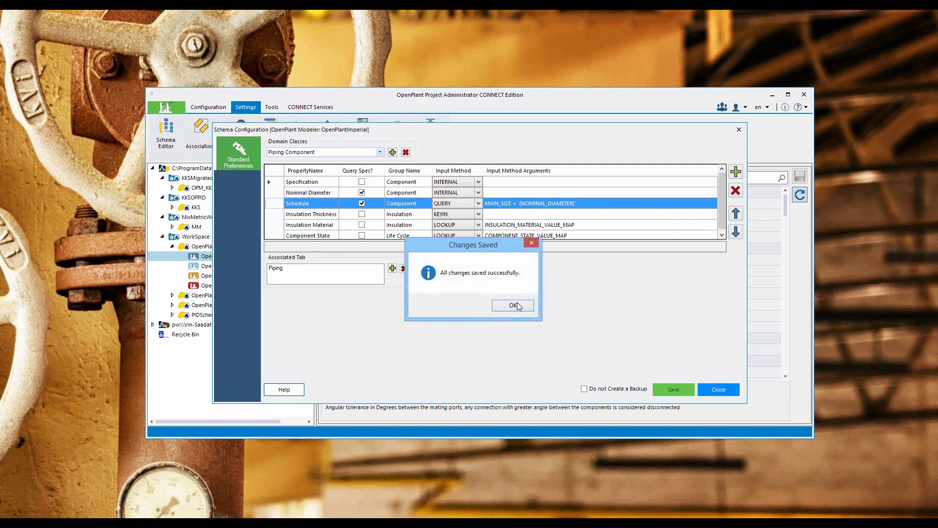
key("Return")
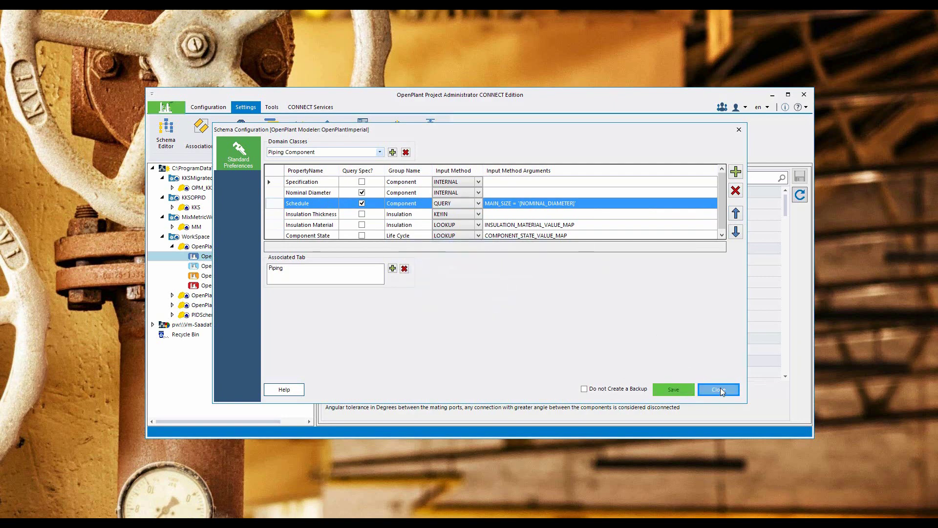